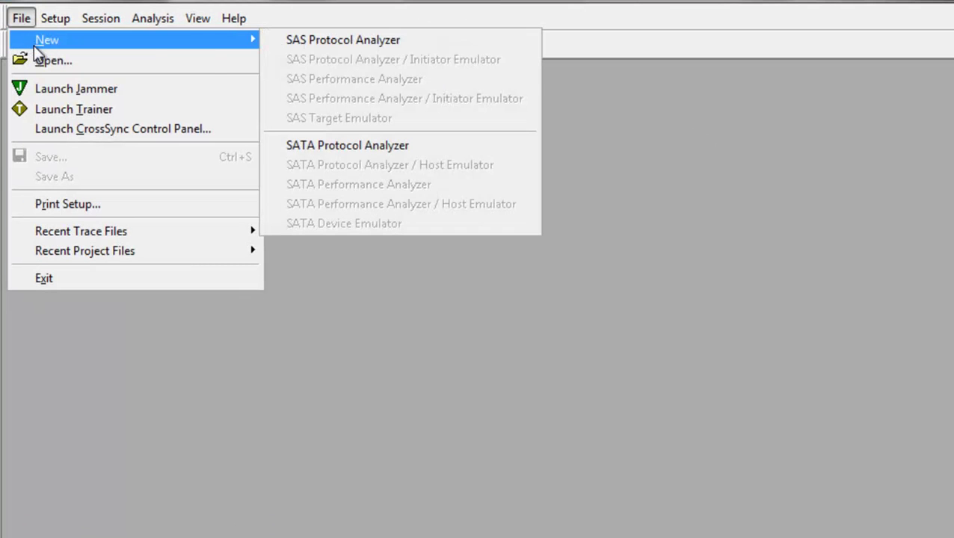
# - Create a new SAS Protocol Analyzer project, SASProtocolAnalyzer1, from the File > New menu
pyautogui.click(357, 42)
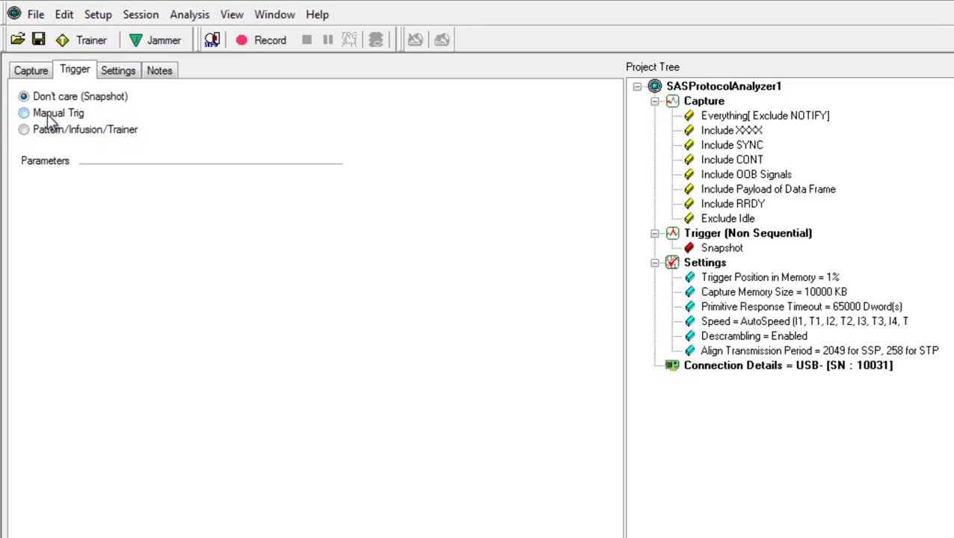
# - Set the trigger to Pattern/Infusion/Trainer with a Protocol Errors pattern limited to CRC Error
pyautogui.click(46, 133)
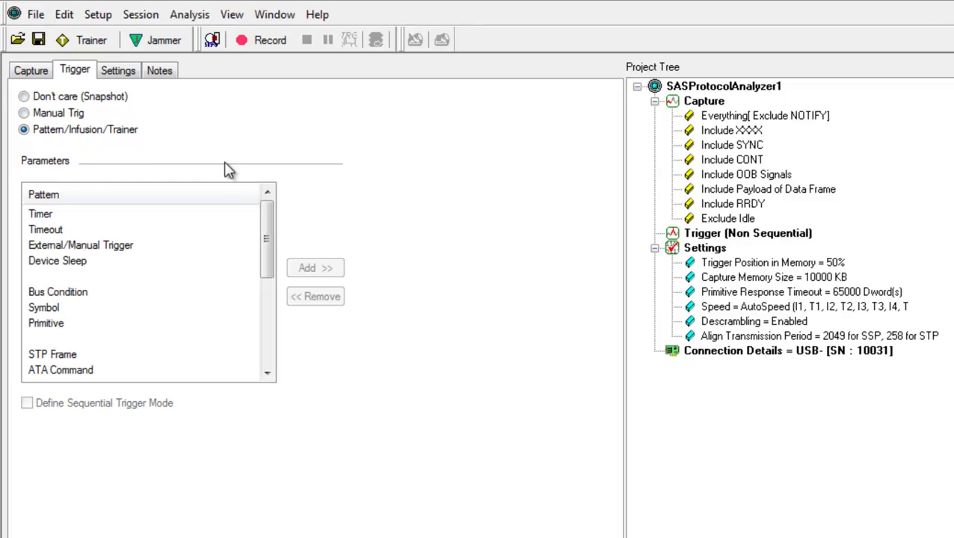
pyautogui.moveTo(266, 239); pyautogui.dragTo(266, 352)
pyautogui.doubleClick(61, 373)
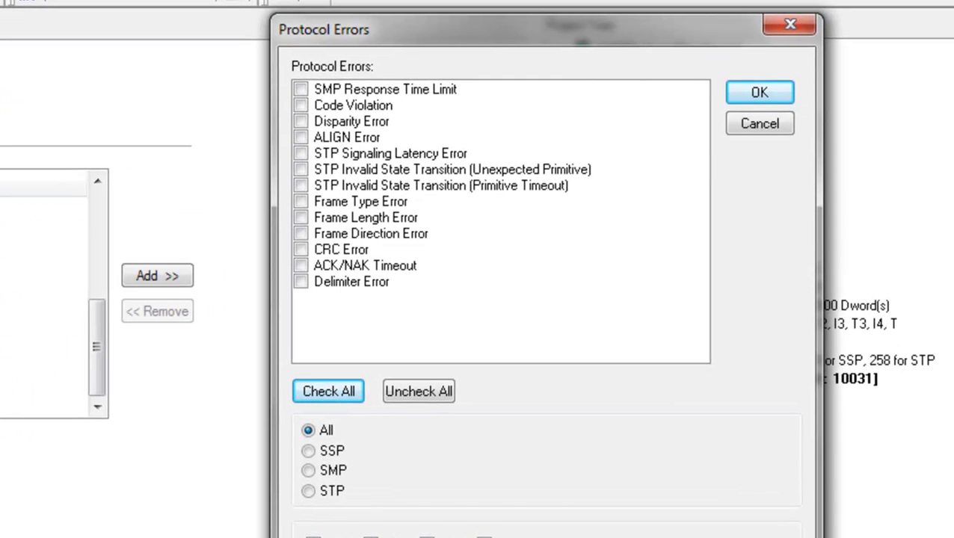
pyautogui.click(301, 250)
pyautogui.click(762, 94)
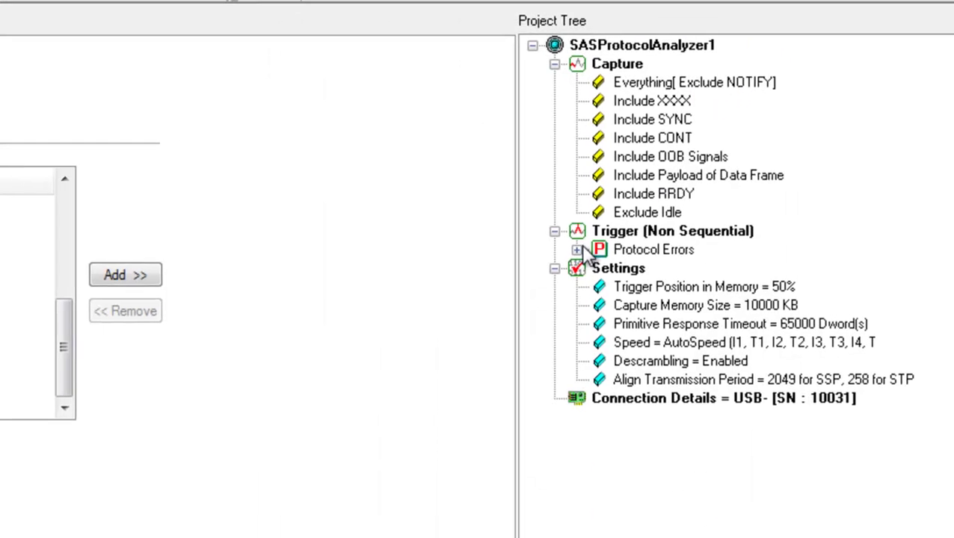
pyautogui.click(603, 250)
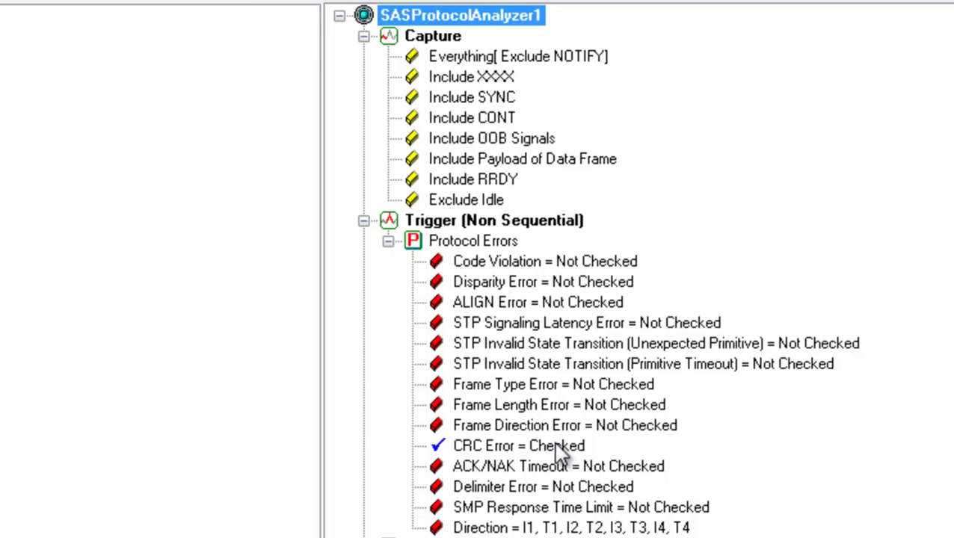
pyautogui.click(388, 240)
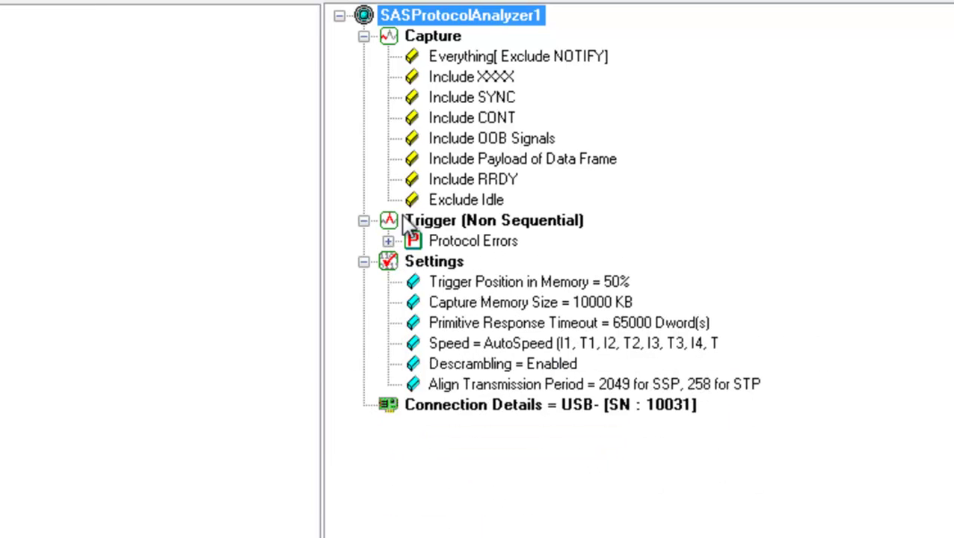
# - Assign Analyzer–Jammer–Analyzer to Sierra M124 port 01, leaving ports 2–4 unassigned
pyautogui.click(133, 83)
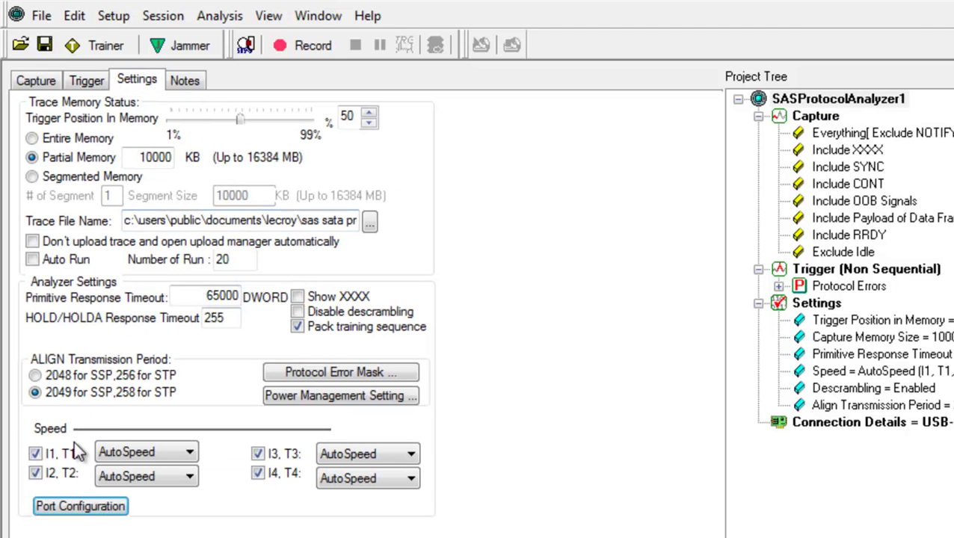
pyautogui.click(97, 513)
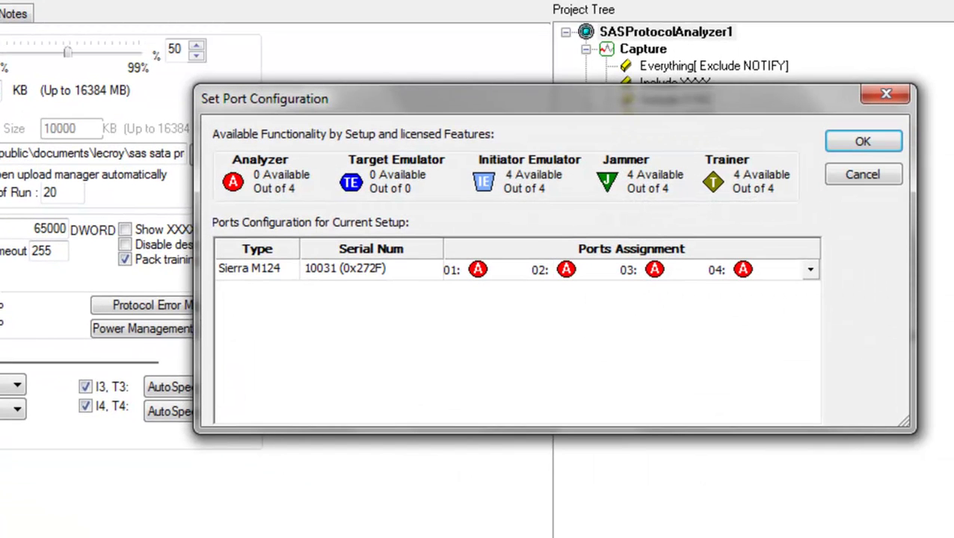
pyautogui.click(809, 271)
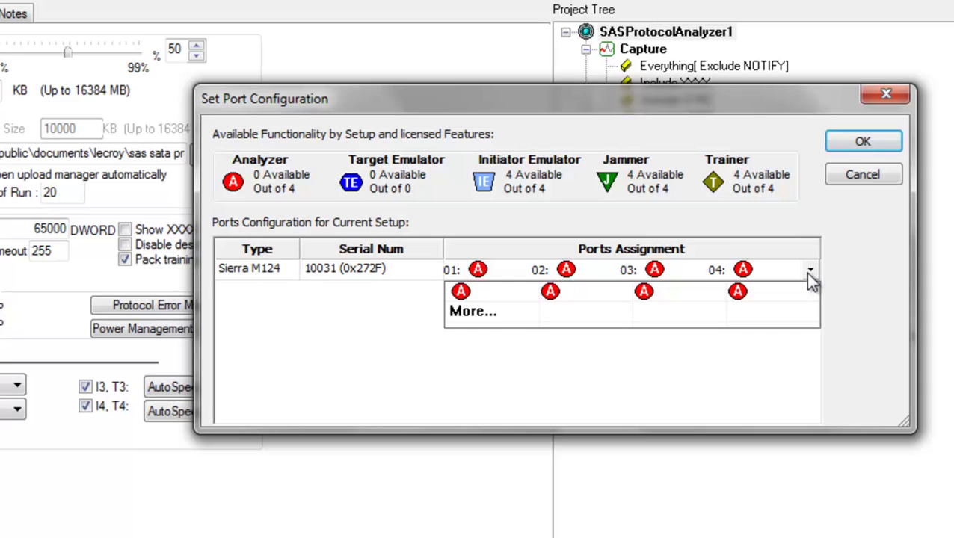
pyautogui.click(470, 311)
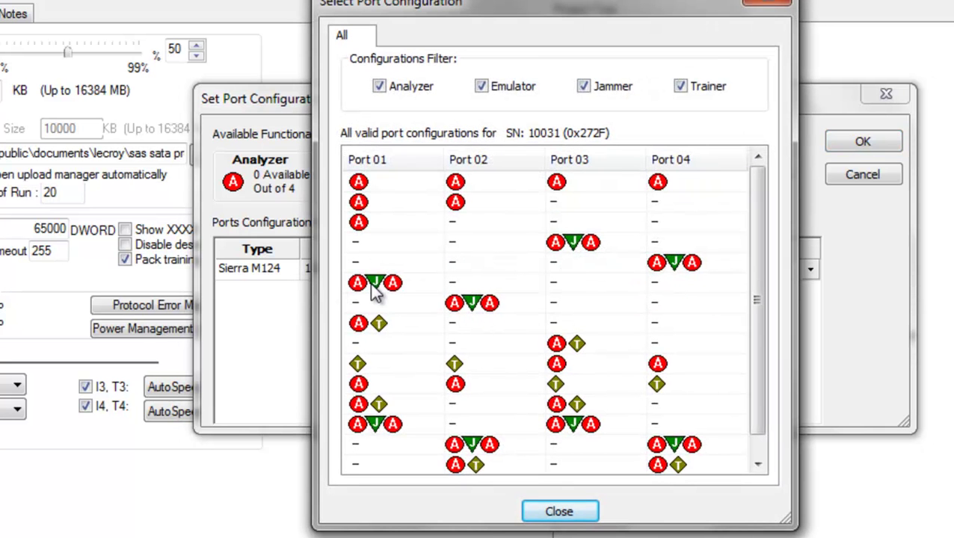
pyautogui.click(377, 290)
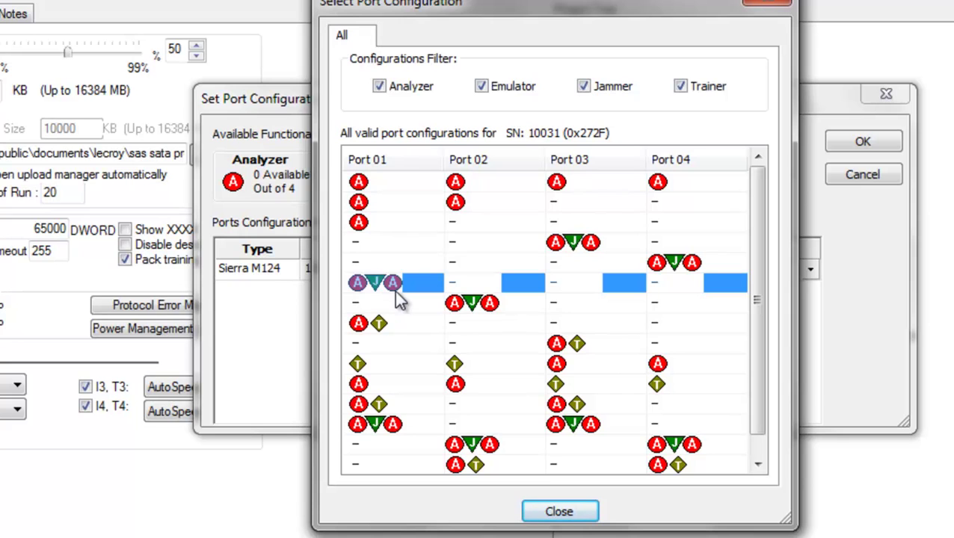
pyautogui.click(556, 516)
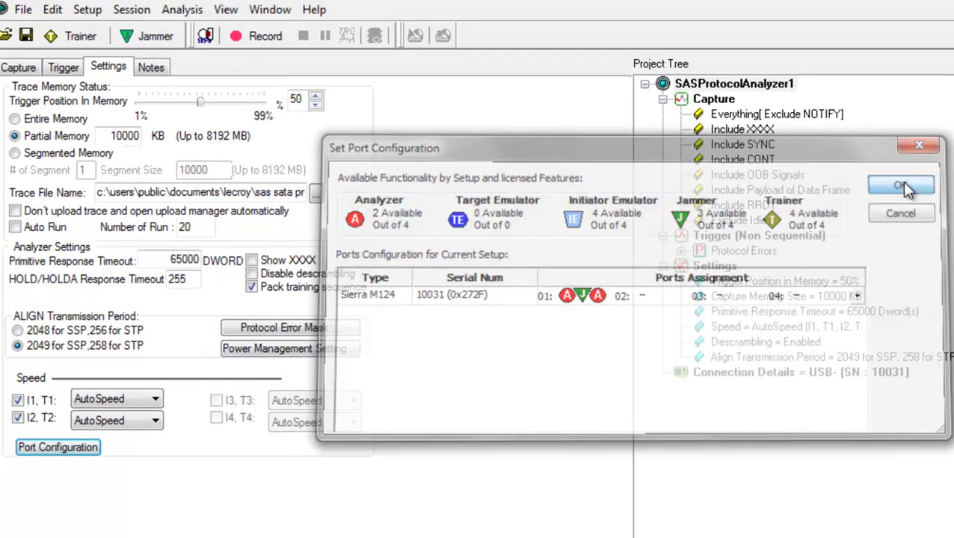
pyautogui.click(862, 141)
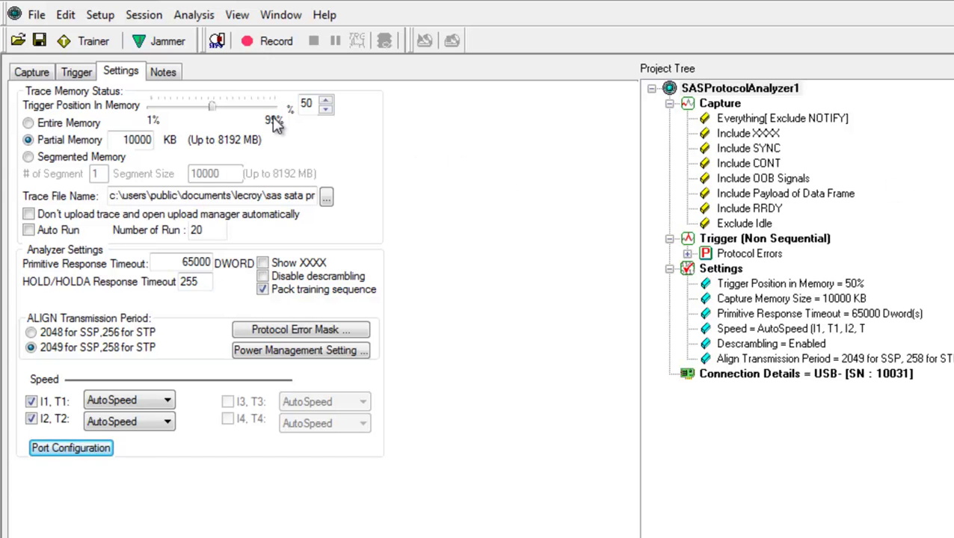
# - Launch the InFusion Jammer and set its port 01 to Analyzer–Jammer–Analyzer
pyautogui.click(165, 44)
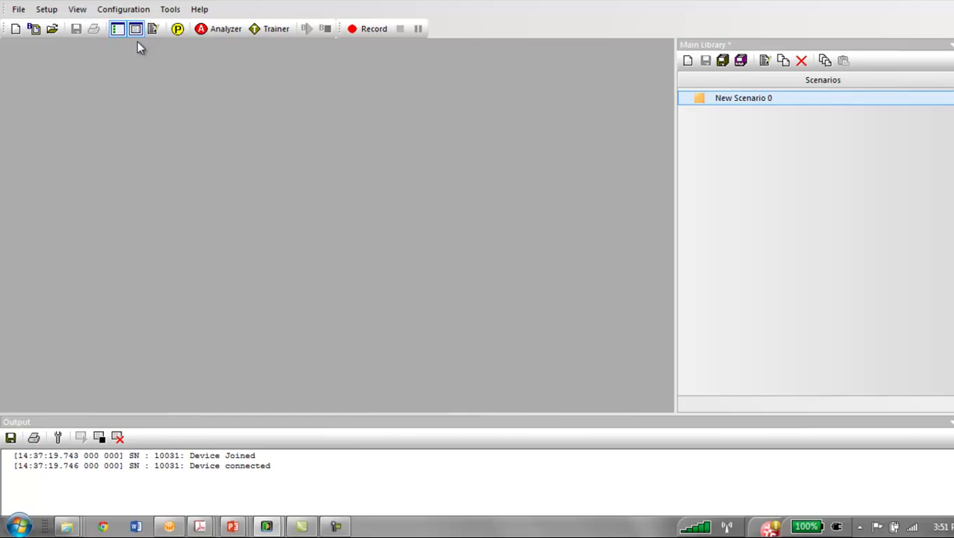
pyautogui.click(177, 29)
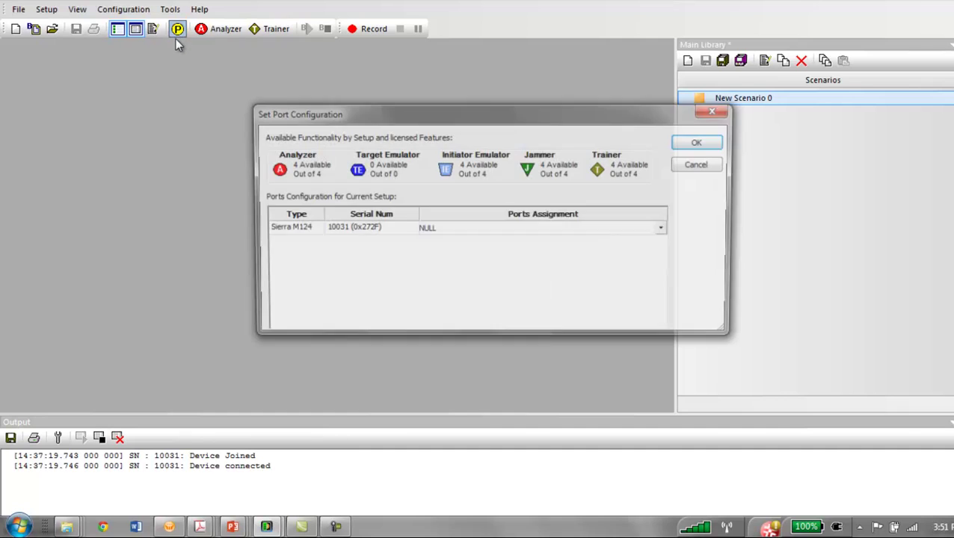
pyautogui.click(663, 231)
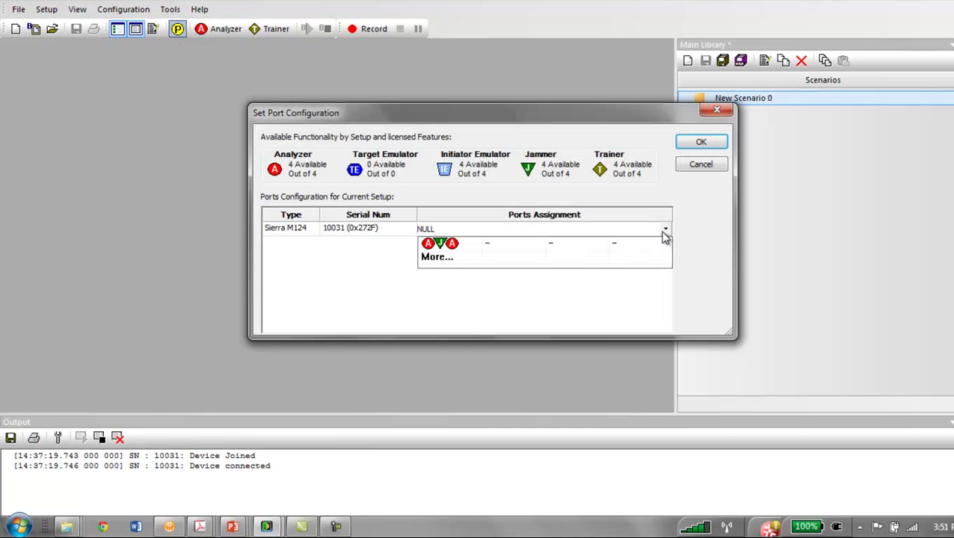
pyautogui.click(434, 257)
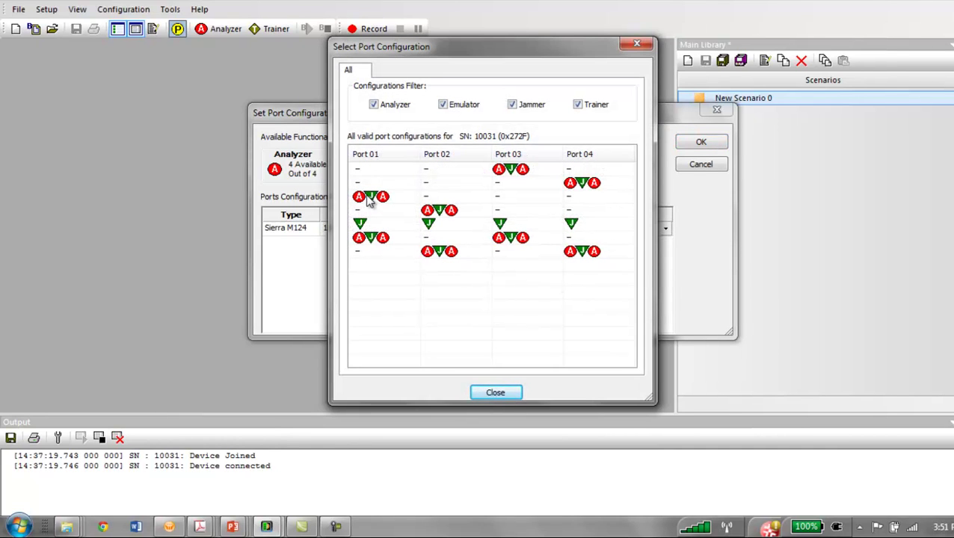
pyautogui.click(383, 200)
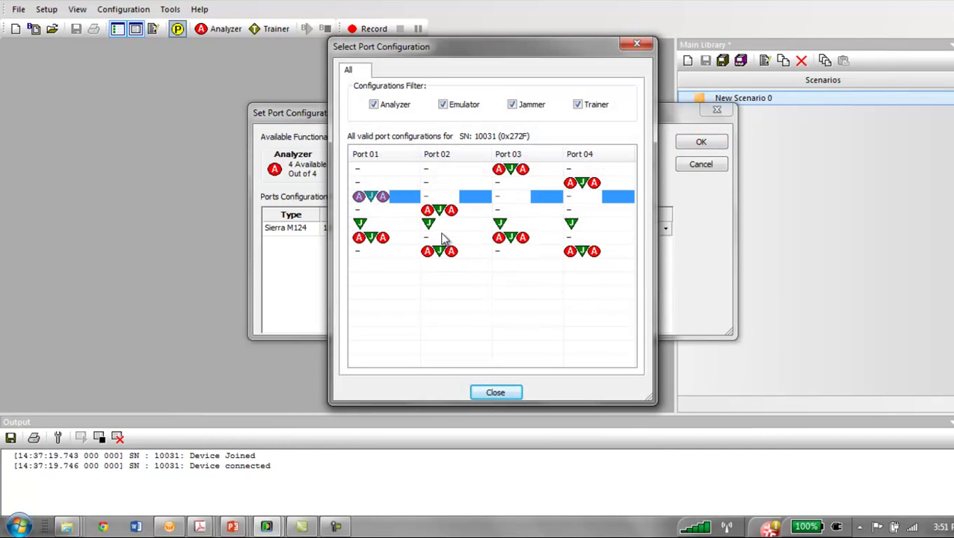
pyautogui.click(493, 392)
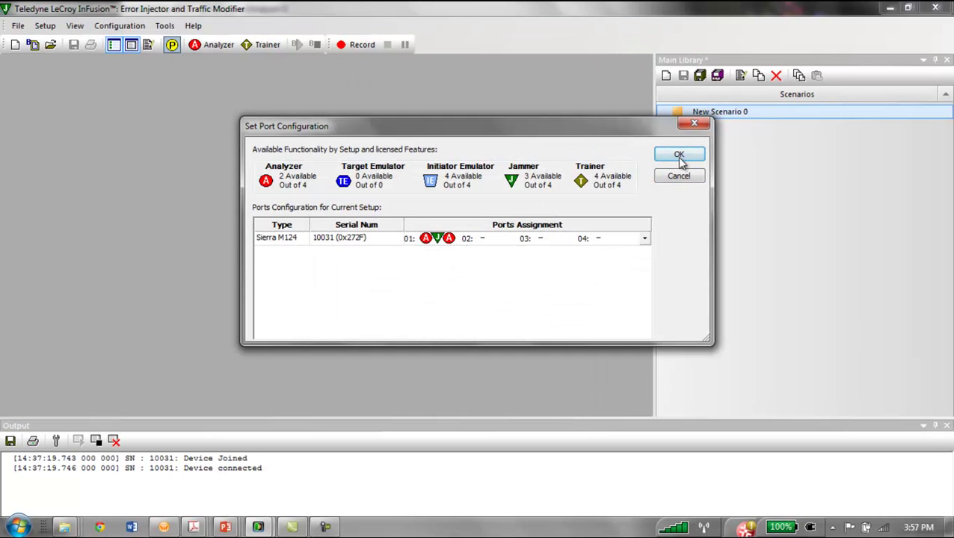
pyautogui.click(680, 153)
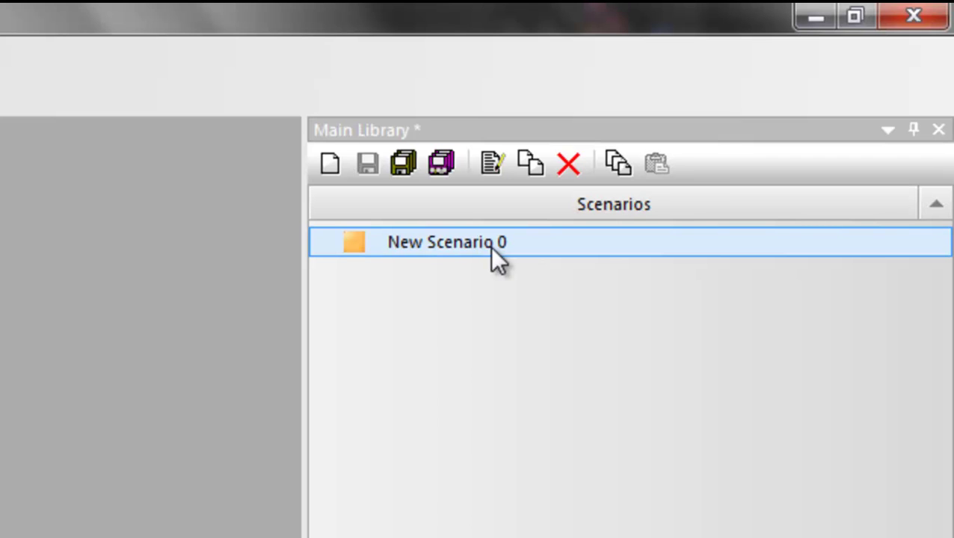
# - Rename New Scenario 0 to CRC_Error_Target, keeping the direction From Initiator
pyautogui.doubleClick(490, 246)
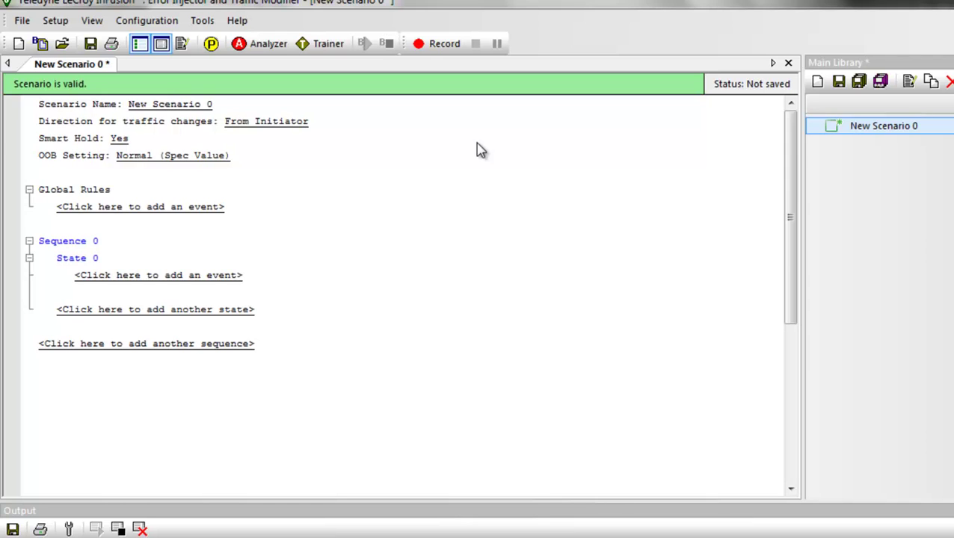
pyautogui.click(207, 105)
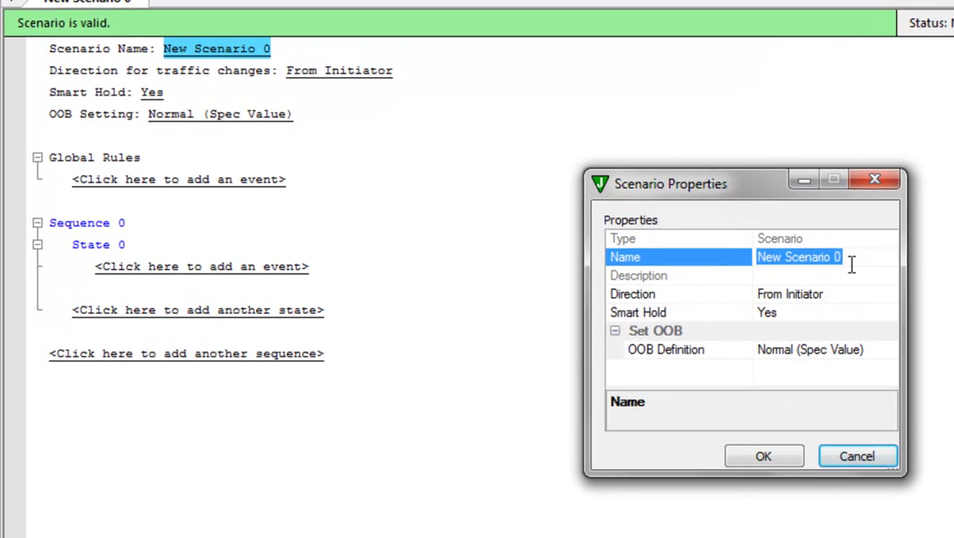
pyautogui.write('CRC_Error_Target')
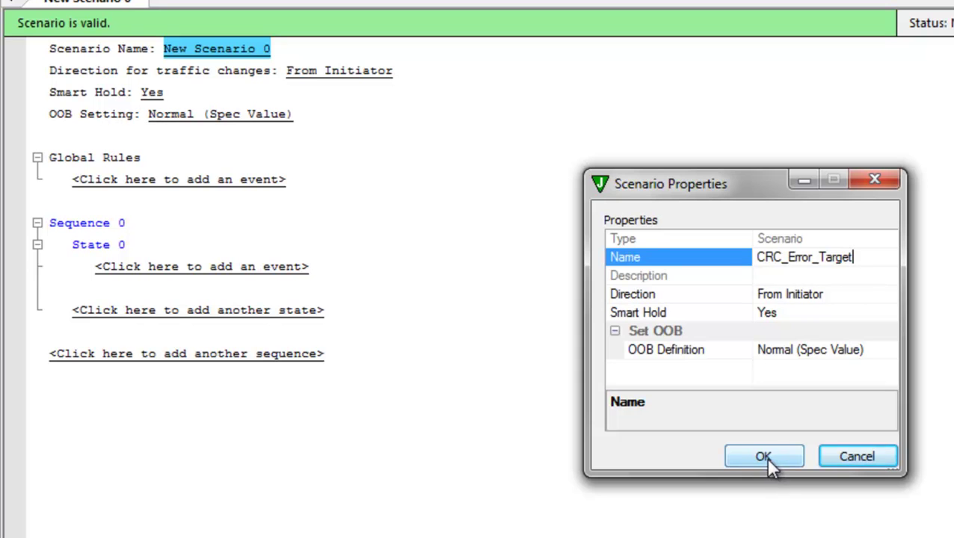
pyautogui.click(886, 299)
pyautogui.click(886, 298)
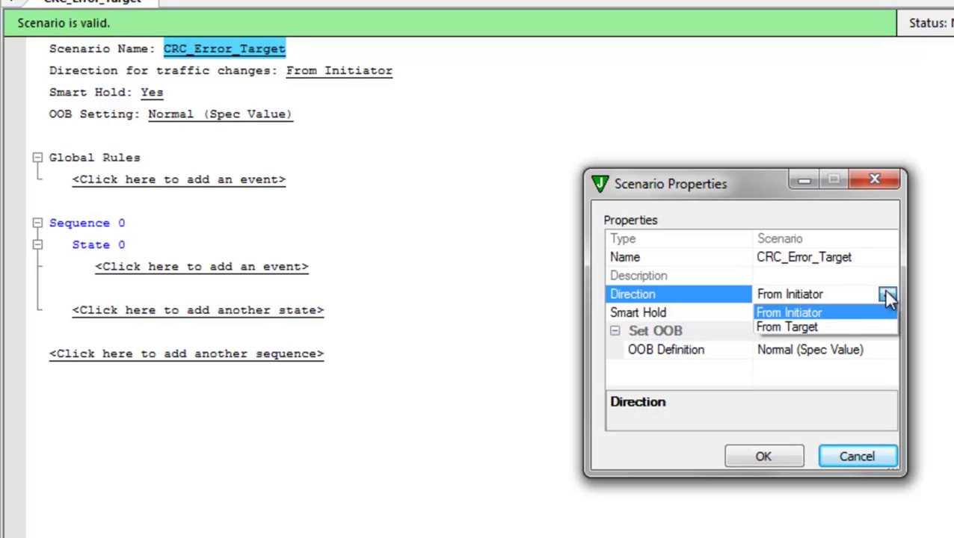
pyautogui.click(887, 313)
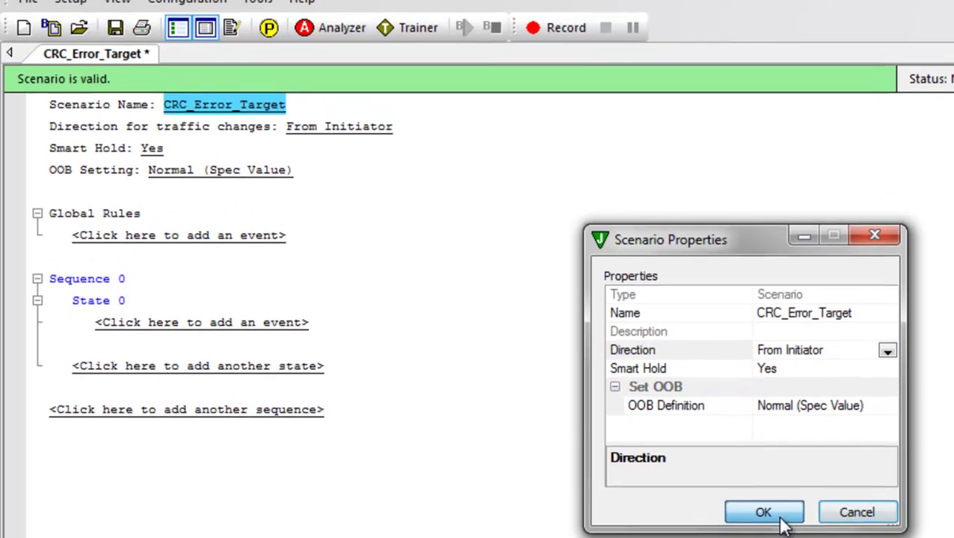
pyautogui.click(780, 521)
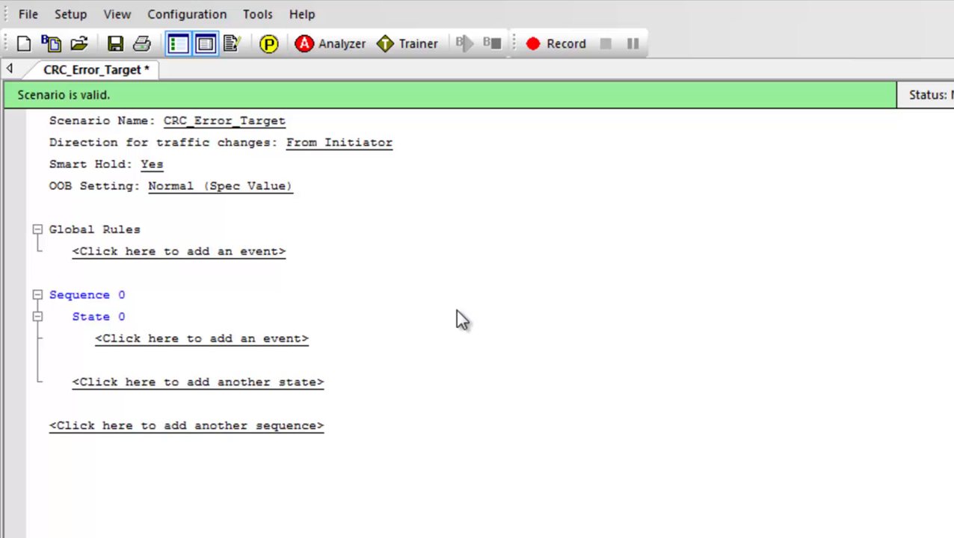
# - Add an SSP Frame event to State 0 matching 0x01-Data frames with counter value 5
pyautogui.click(239, 341)
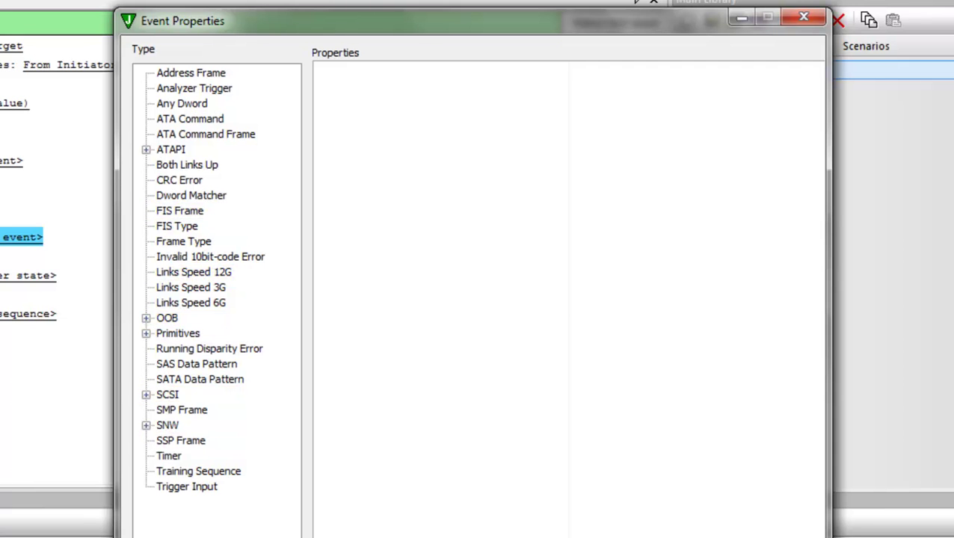
pyautogui.click(174, 443)
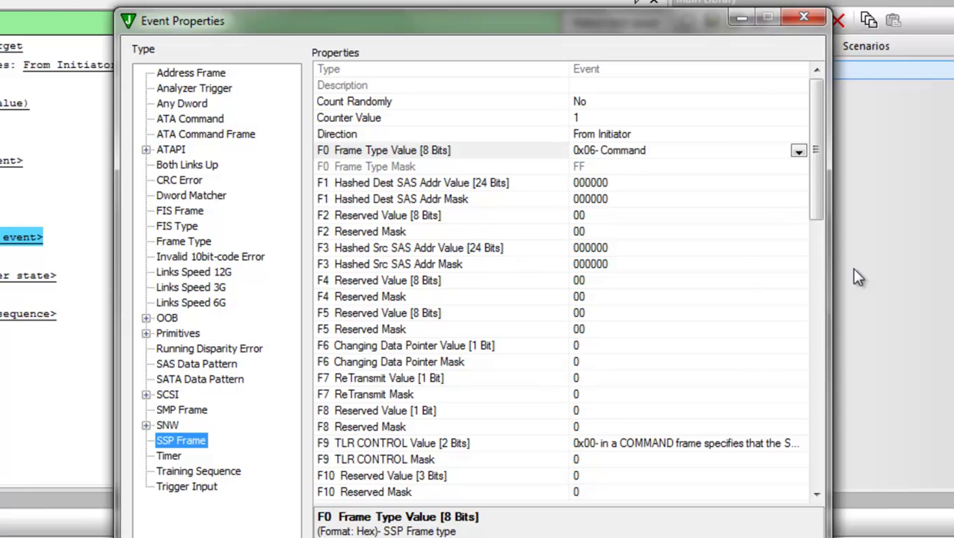
pyautogui.click(798, 151)
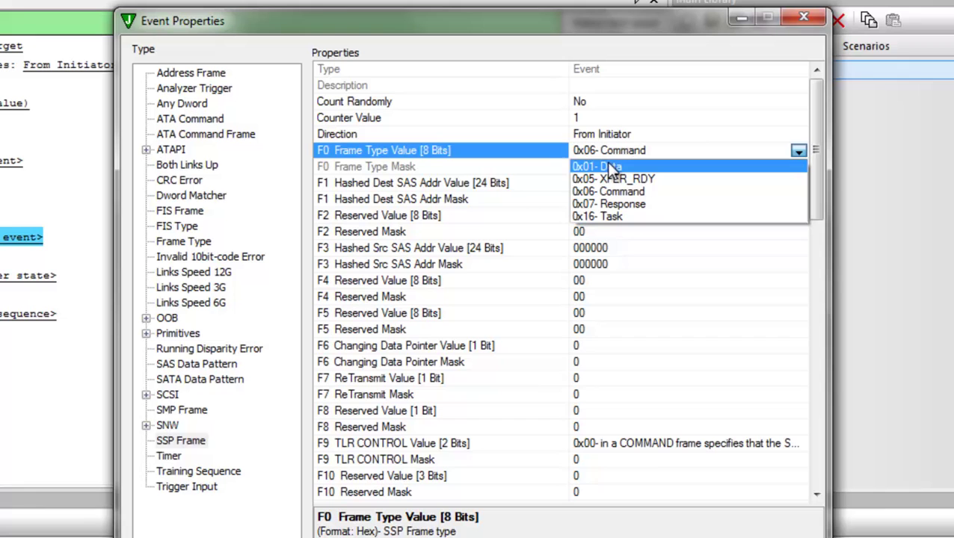
pyautogui.click(617, 166)
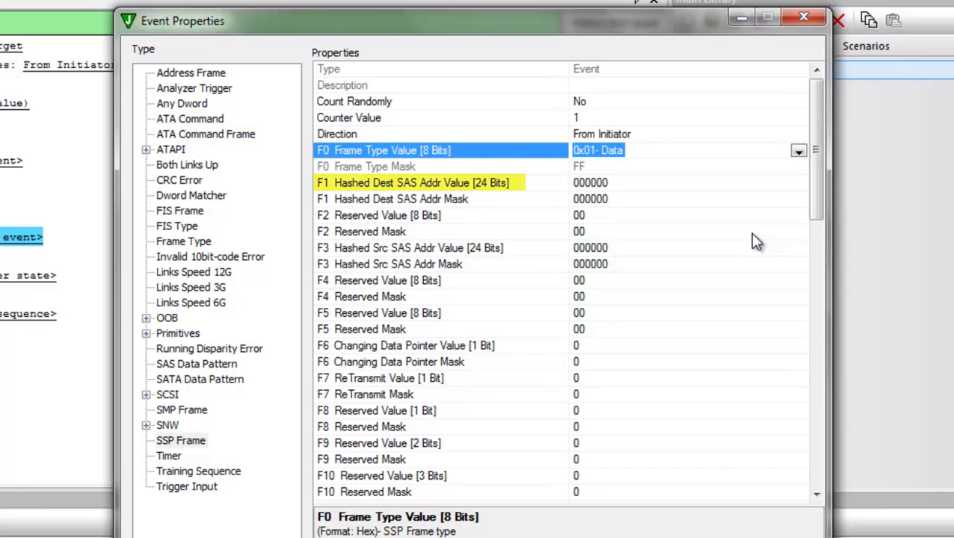
pyautogui.click(577, 117)
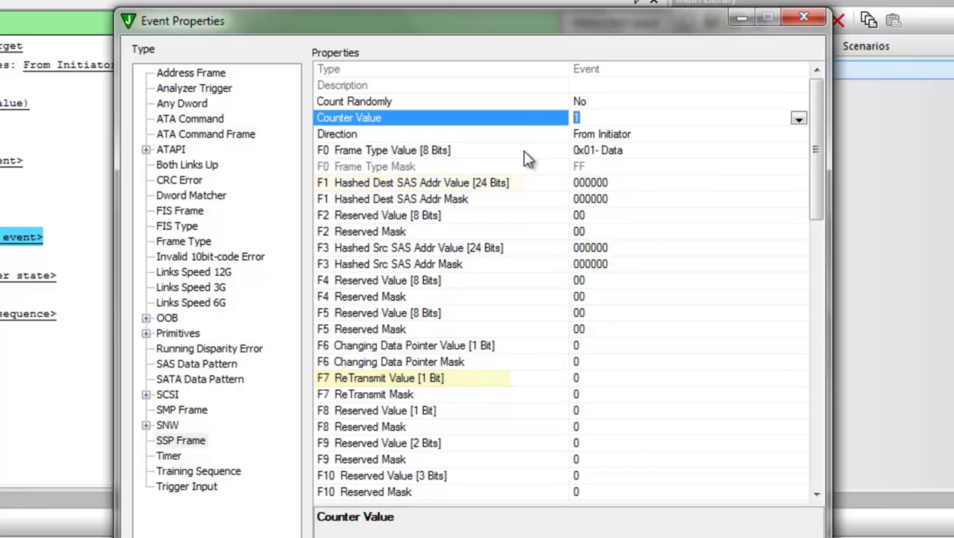
pyautogui.write('5')
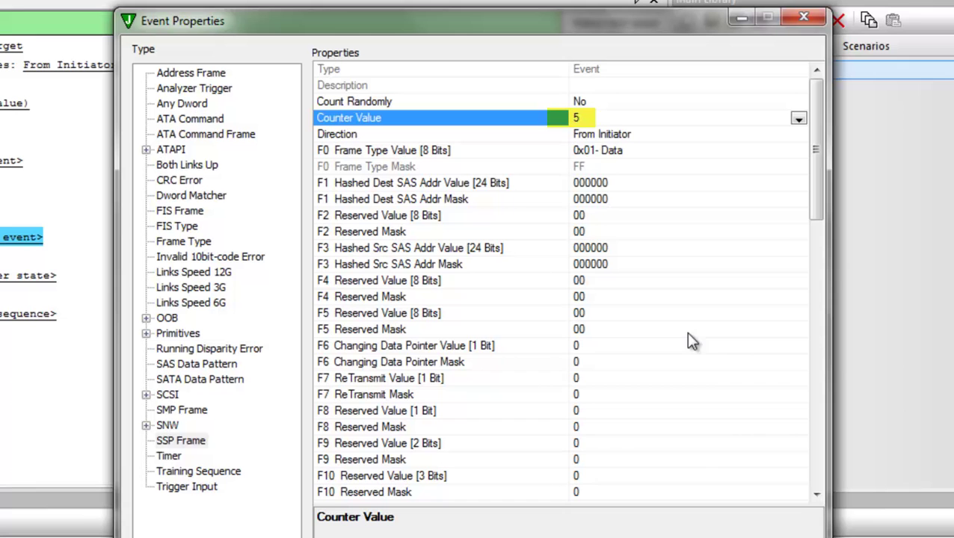
pyautogui.press('Tab')
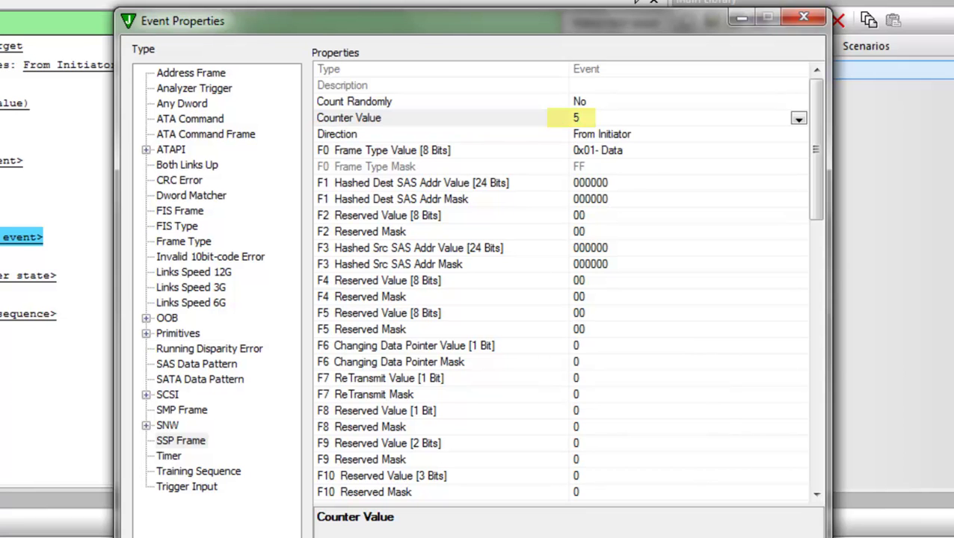
pyautogui.press('Return')
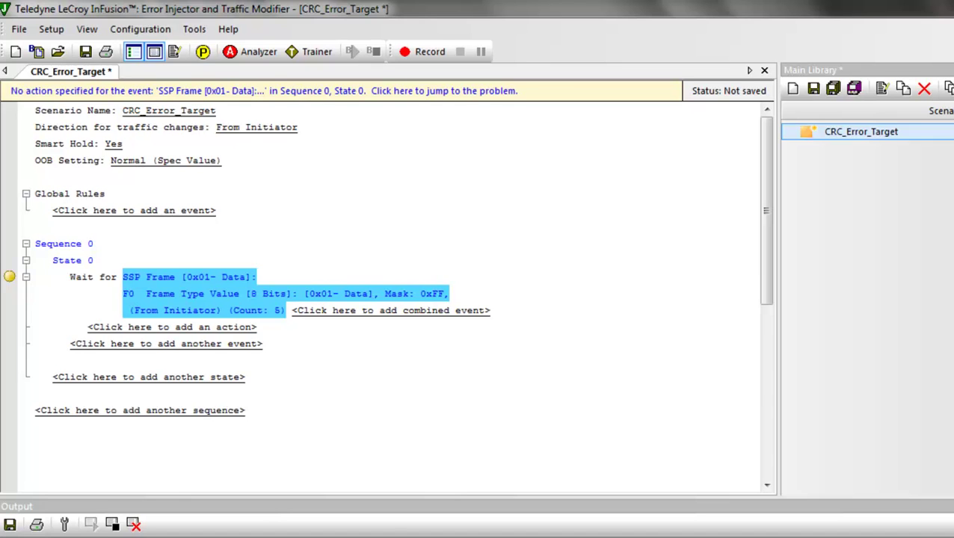
# - Add an Inject CRC Error action triggered on every 10th Data frame occurrence
pyautogui.click(160, 329)
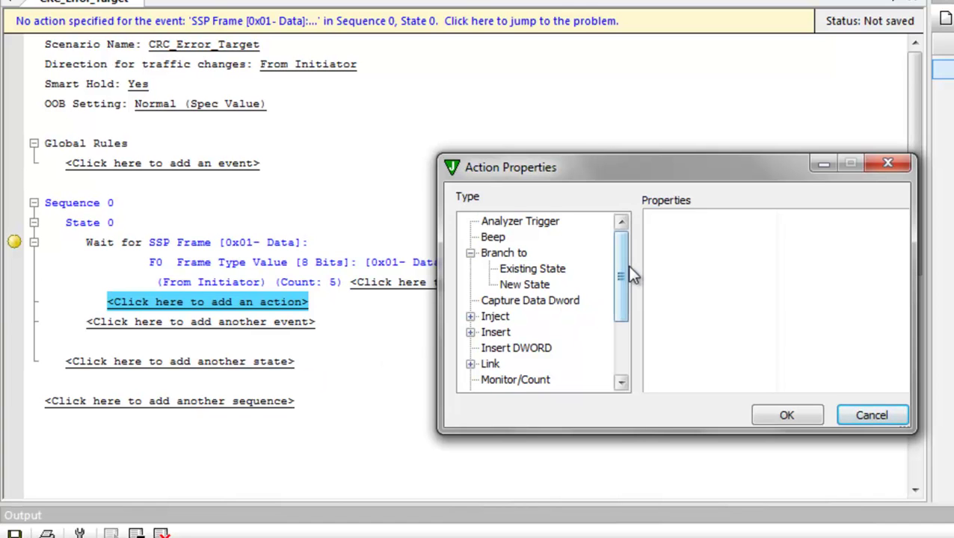
pyautogui.moveTo(620, 259); pyautogui.dragTo(618, 303)
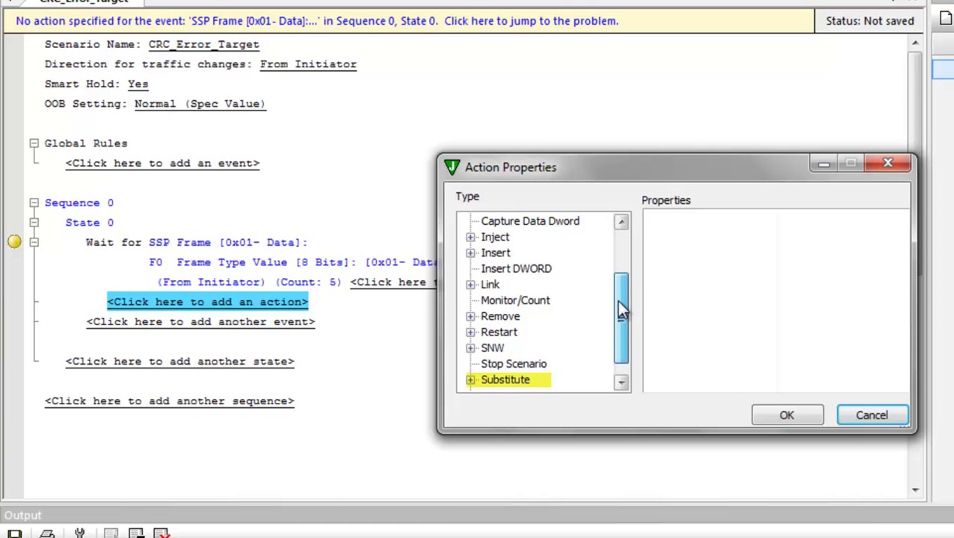
pyautogui.moveTo(618, 304); pyautogui.dragTo(618, 311)
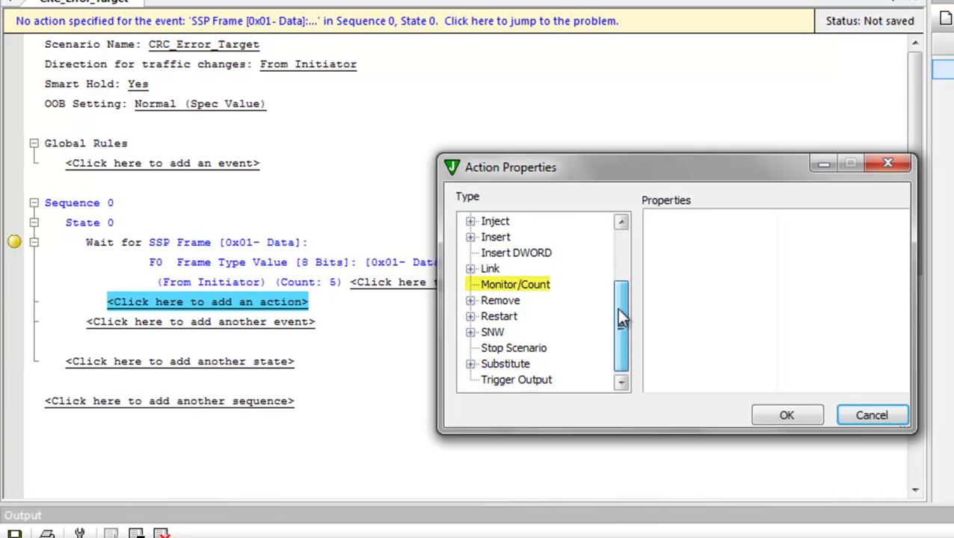
pyautogui.click(470, 222)
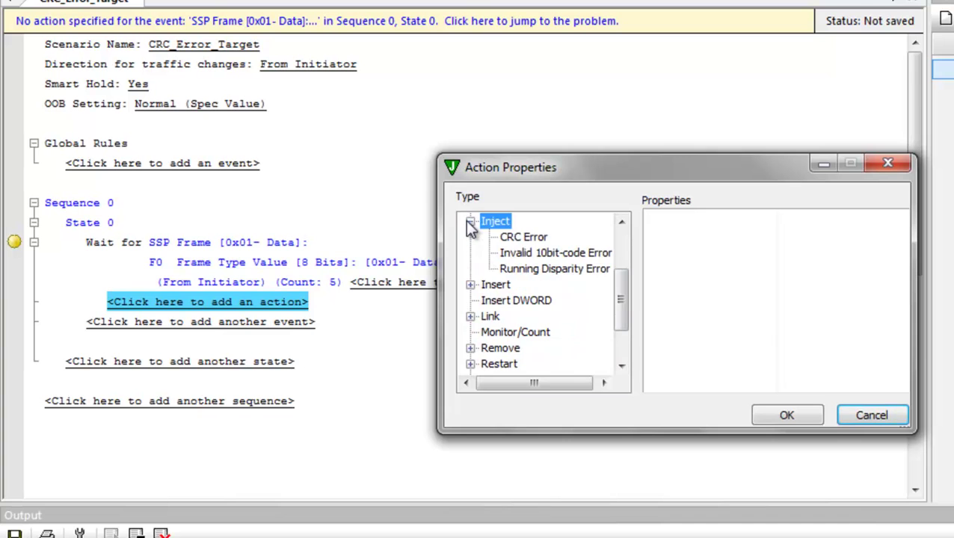
pyautogui.click(522, 238)
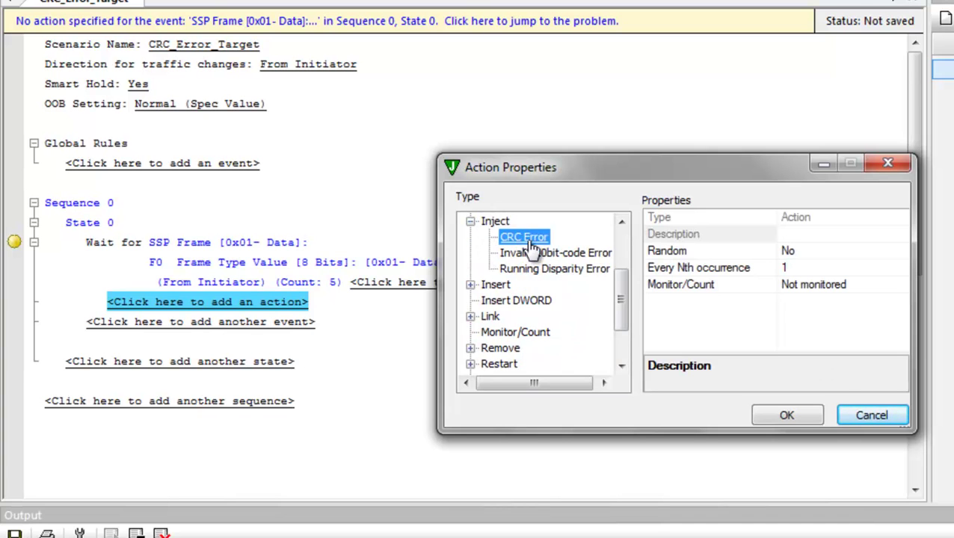
pyautogui.click(790, 269)
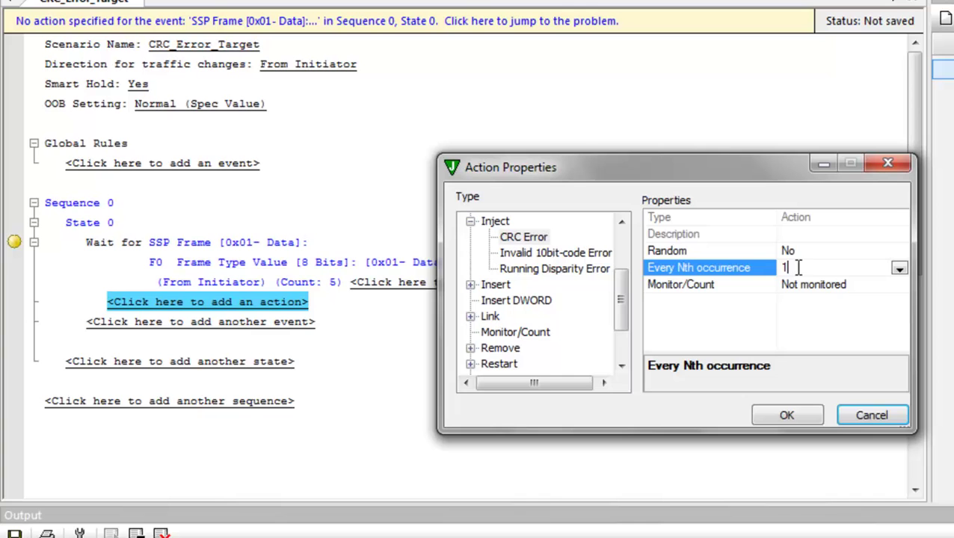
pyautogui.click(898, 267)
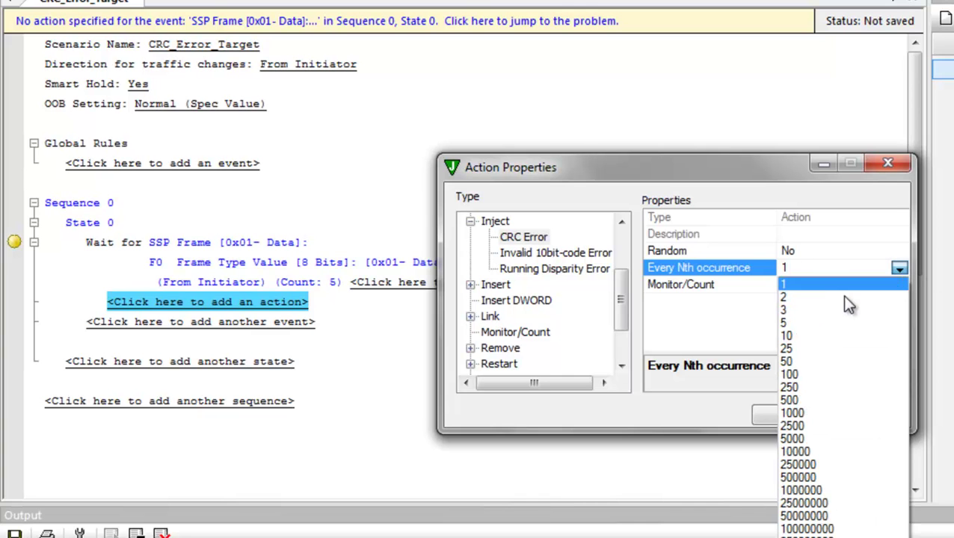
pyautogui.click(822, 337)
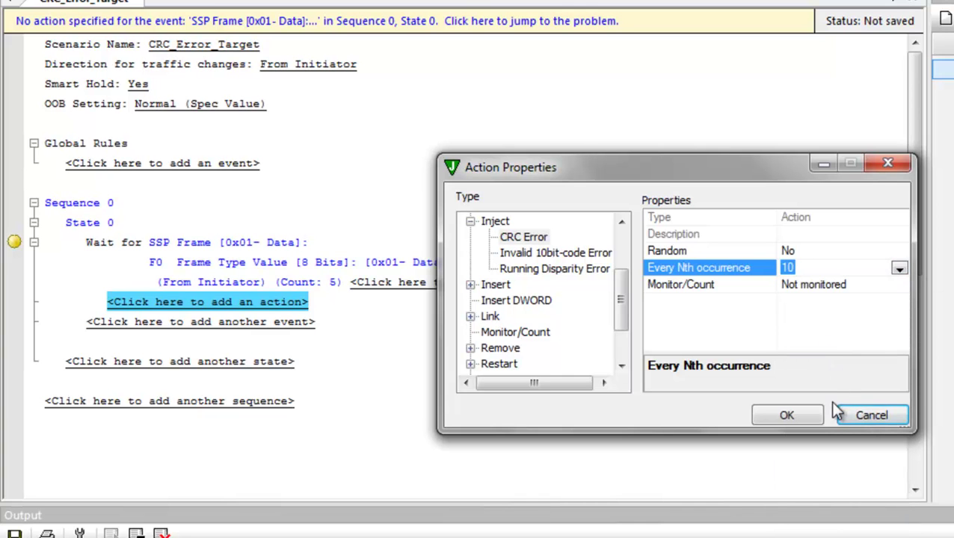
pyautogui.click(779, 415)
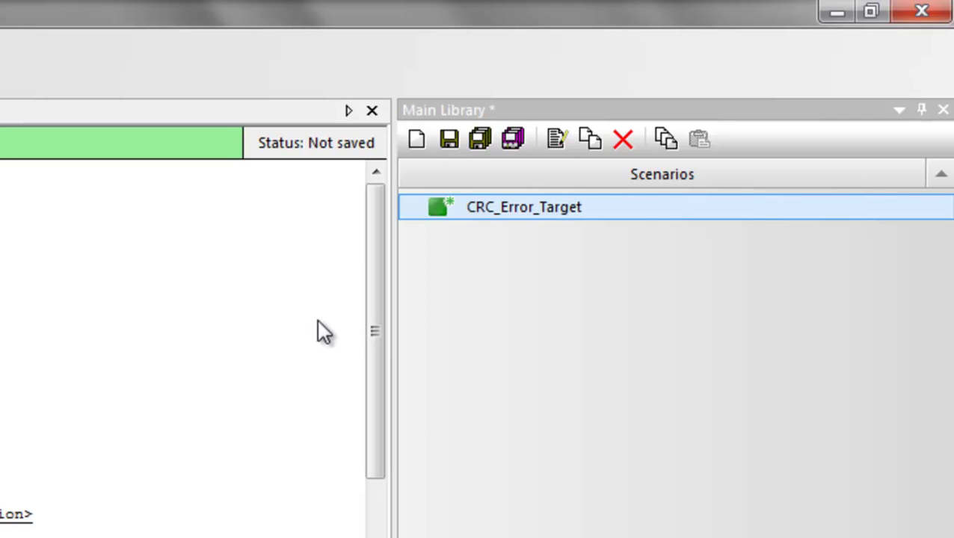
# - Save the CRC_Error_Target scenario in the Main Library
pyautogui.click(449, 139)
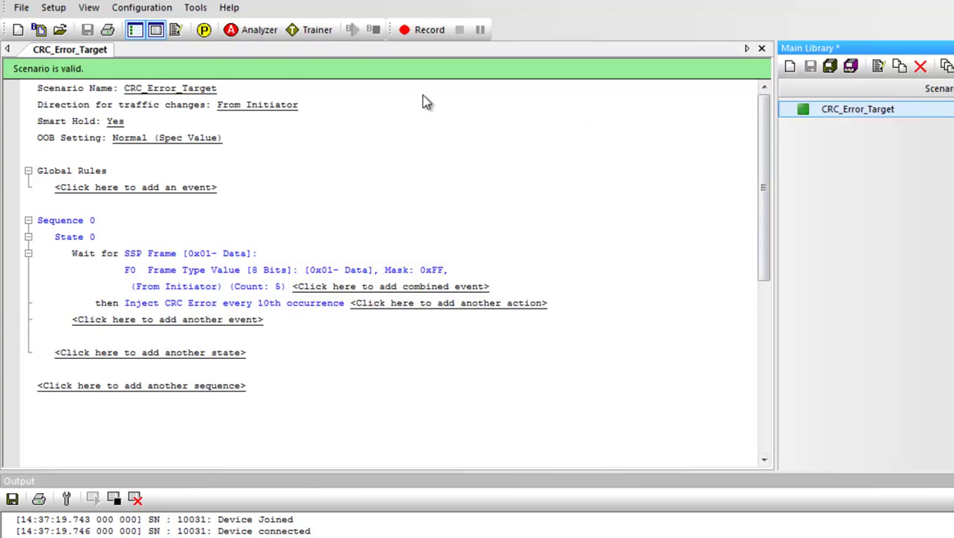
# - Show the device ports and drag CRC_Error_Target from the Main Library onto port 1
pyautogui.click(174, 30)
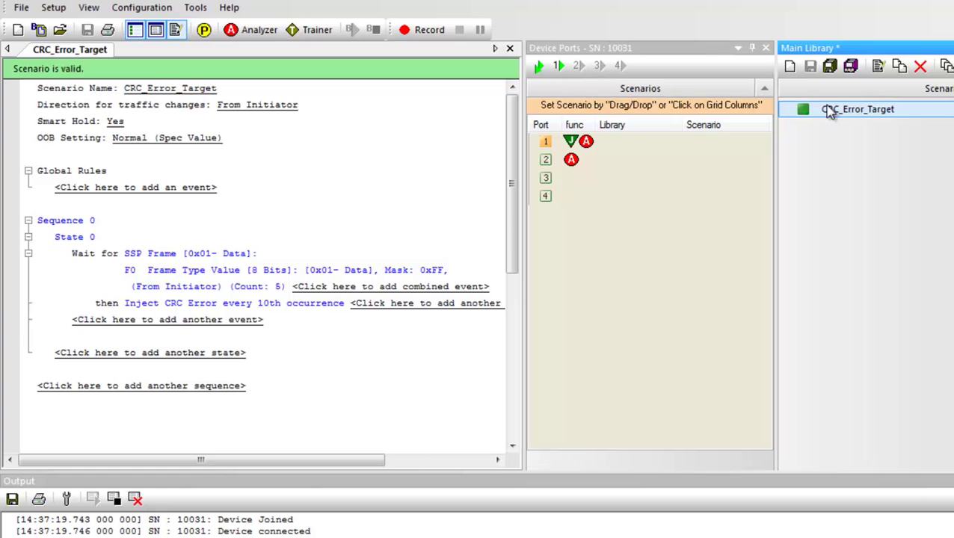
pyautogui.moveTo(824, 111); pyautogui.dragTo(573, 142)
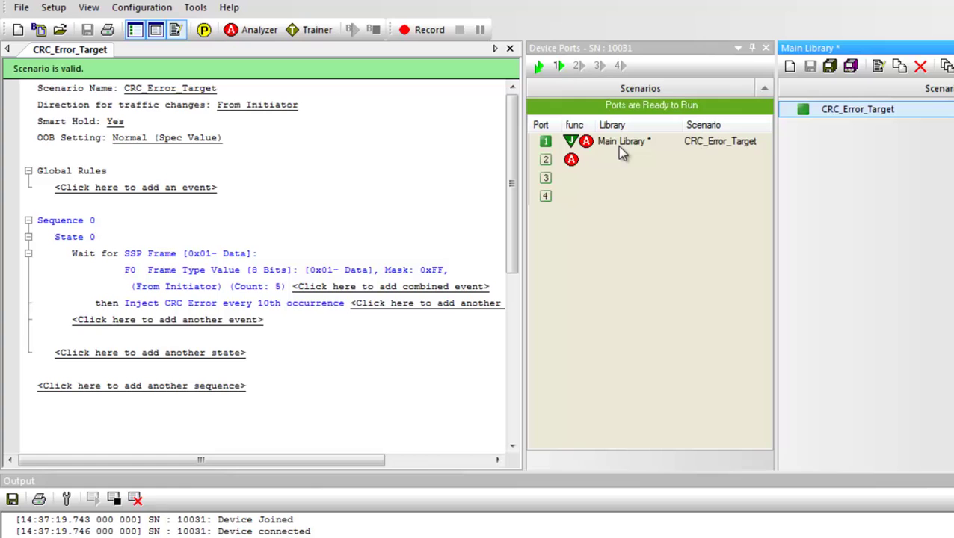
# - Record traffic while CRC_Error_Target runs on port 1, then stop to get the Sample.scs trace
pyautogui.click(719, 141)
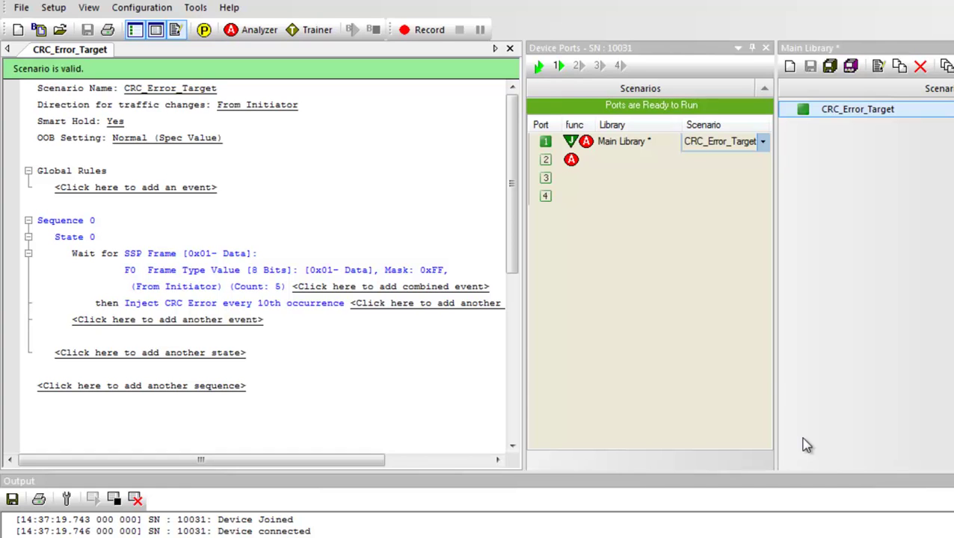
pyautogui.click(412, 38)
pyautogui.click(558, 69)
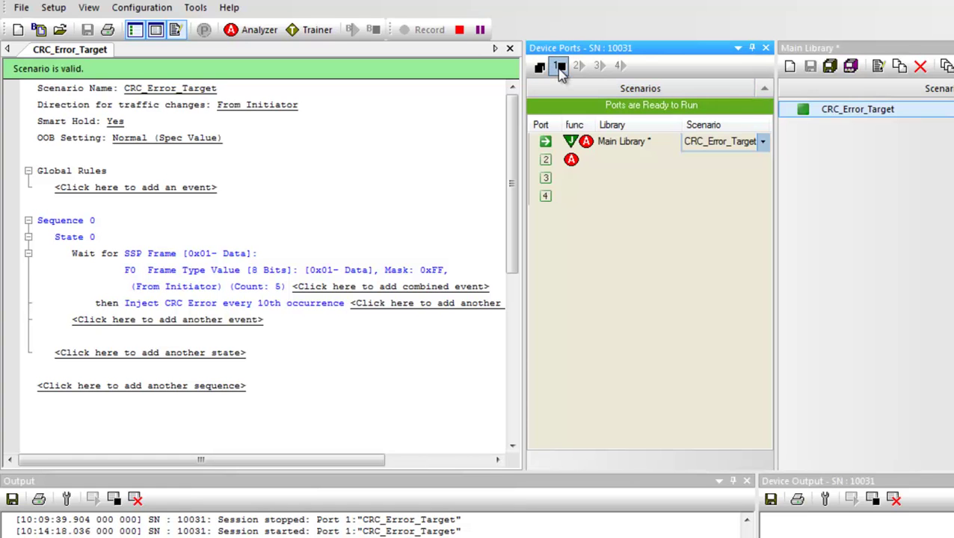
pyautogui.click(459, 31)
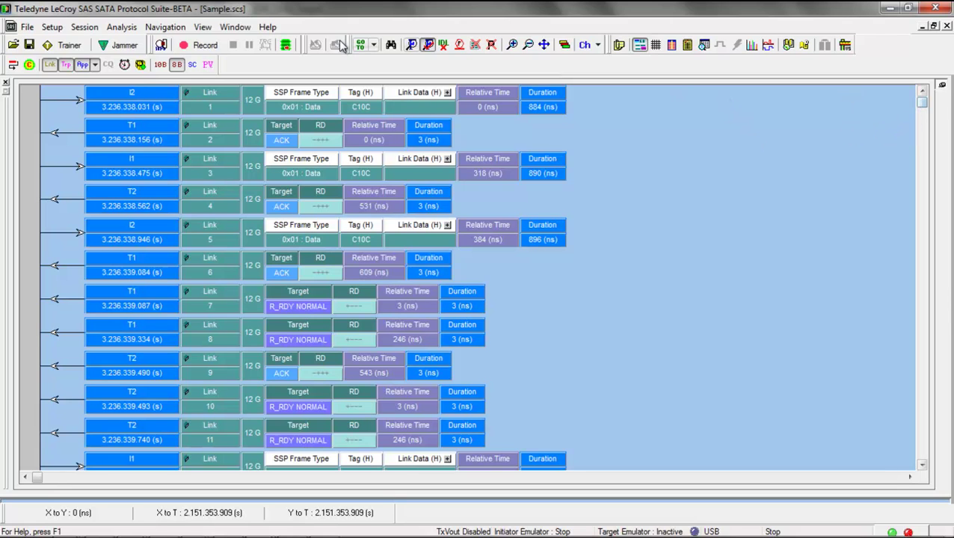
# - Jump to the trigger position and verify protocol error 10 on packet 26014 is a CRC Error
pyautogui.click(373, 45)
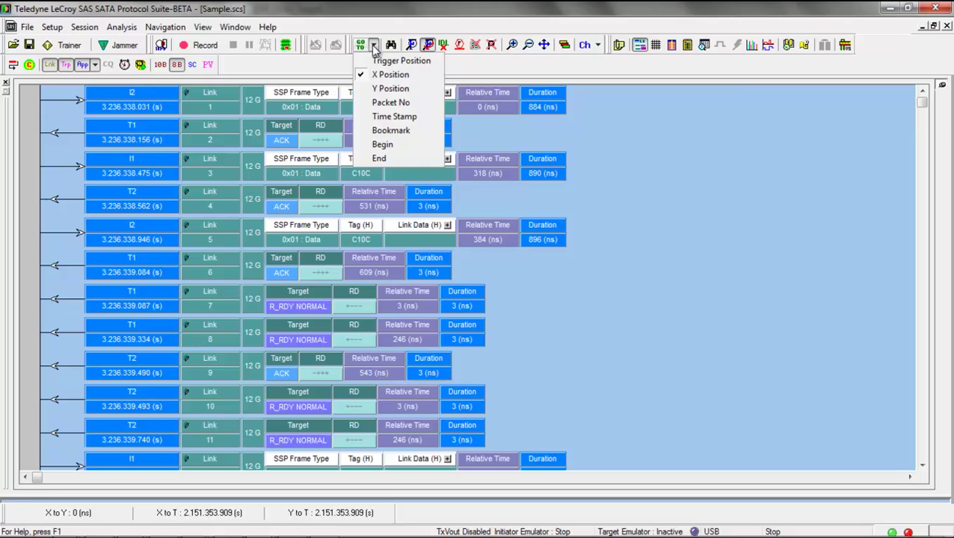
pyautogui.click(387, 58)
pyautogui.click(813, 105)
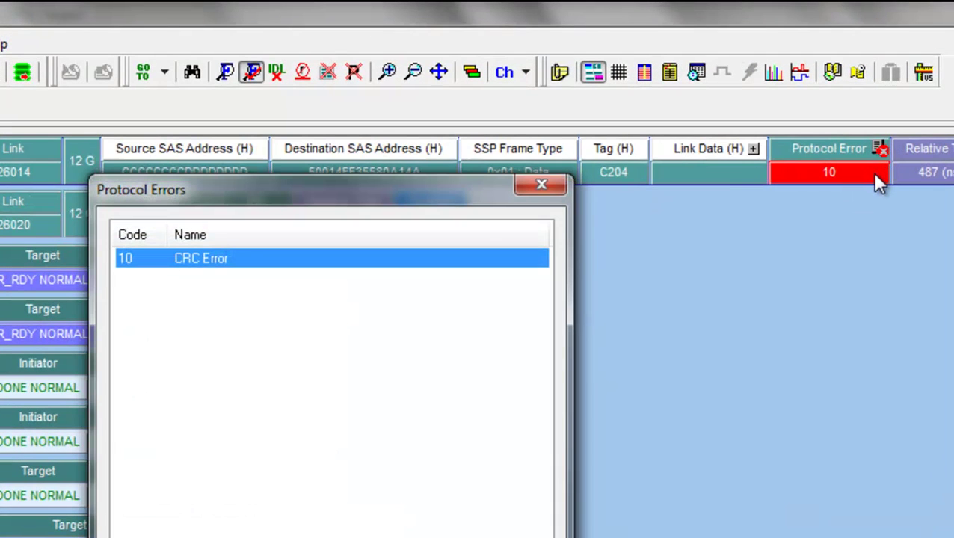
pyautogui.click(541, 185)
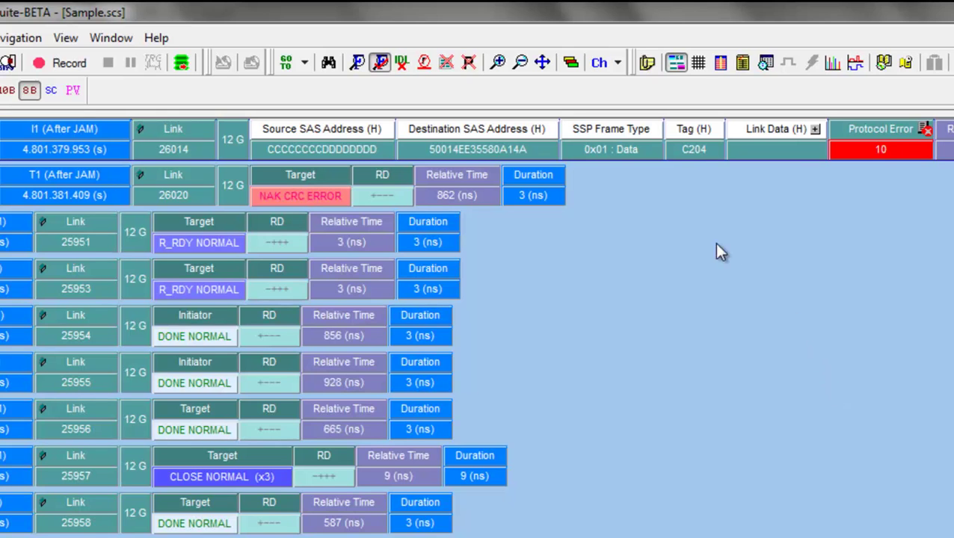
# - Hide unassociated traffic and scroll to see the NAK followed by logical unit reset frames
pyautogui.click(444, 65)
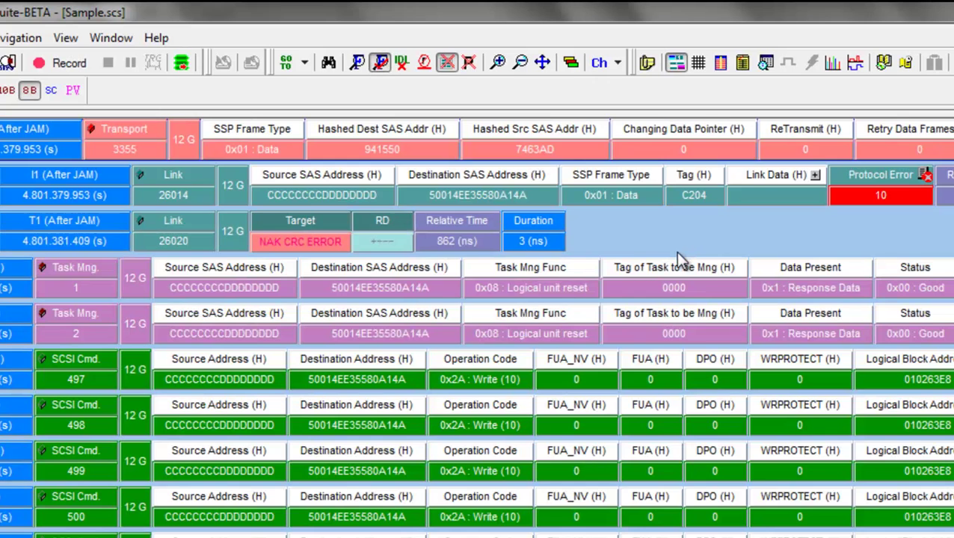
pyautogui.scroll(1, 477, 329)
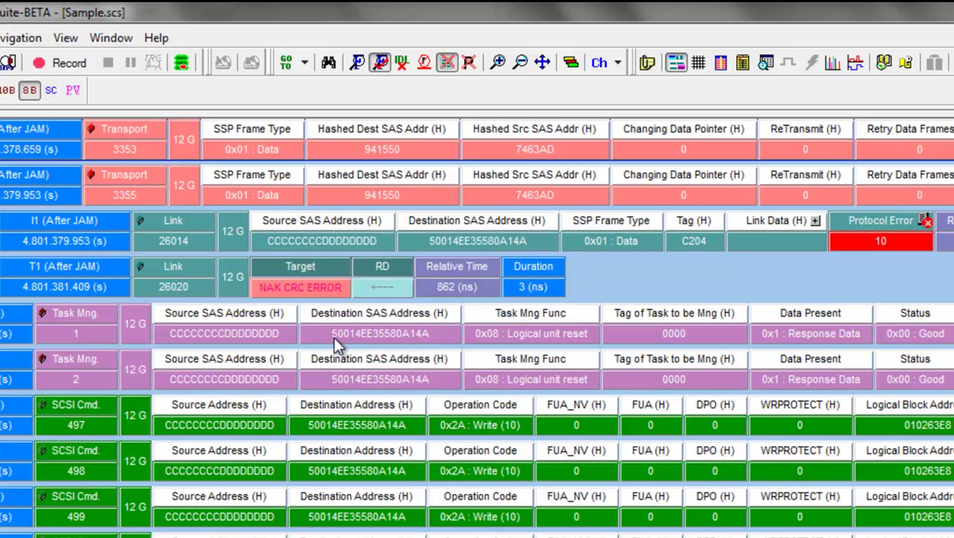
pyautogui.moveTo(547, 344)
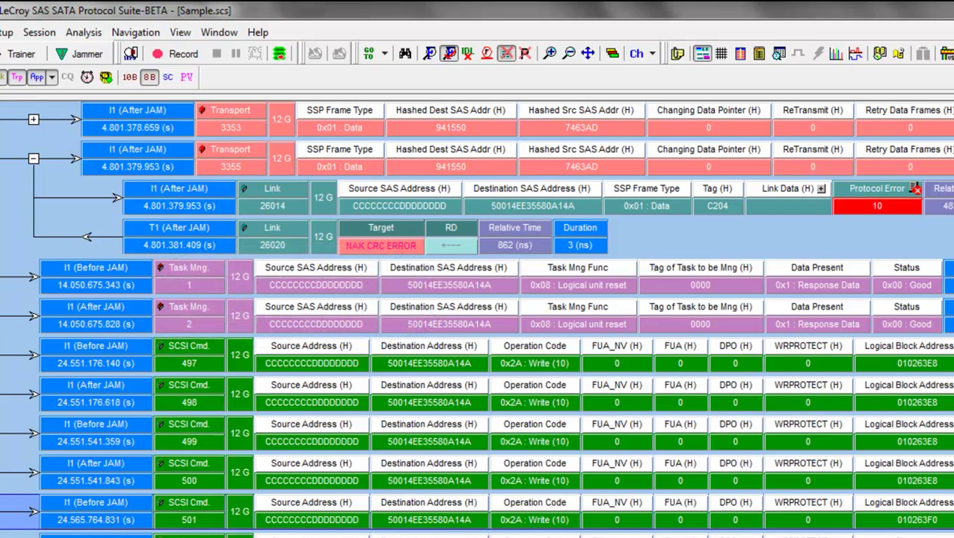
# - Deselect channel T1 so only After JAM traffic is shown
pyautogui.click(652, 53)
pyautogui.click(651, 55)
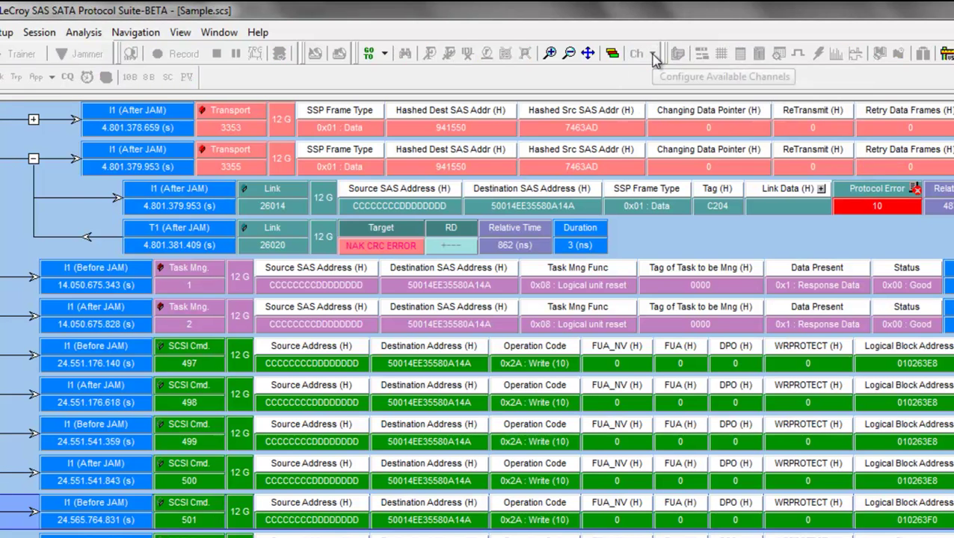
pyautogui.click(651, 56)
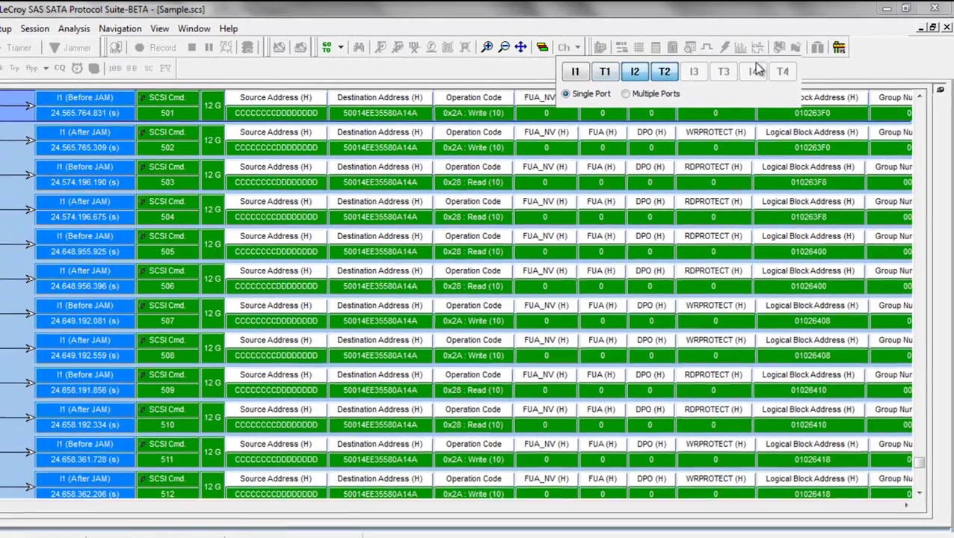
pyautogui.click(652, 79)
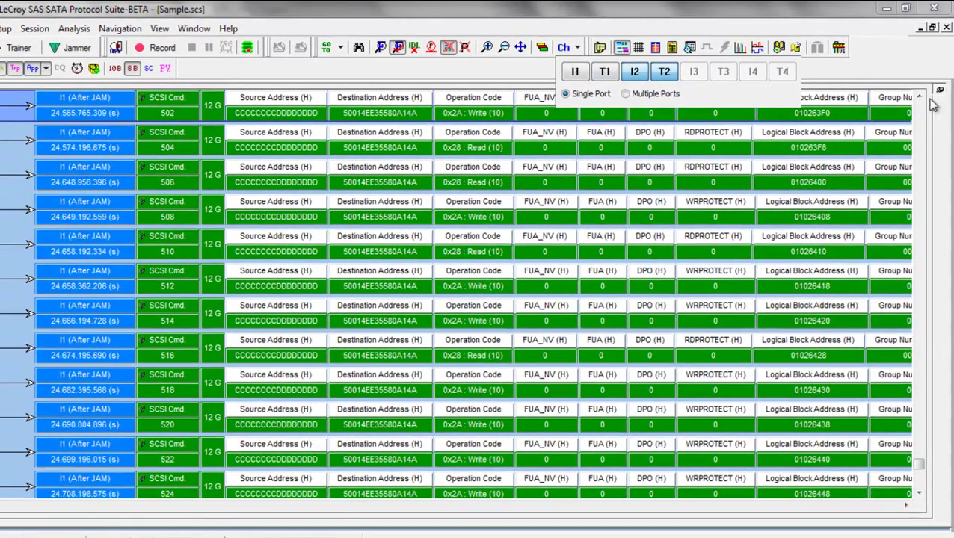
# - Scroll up through the trace and collapse the Transport and Link rows under command 496
pyautogui.click(918, 97)
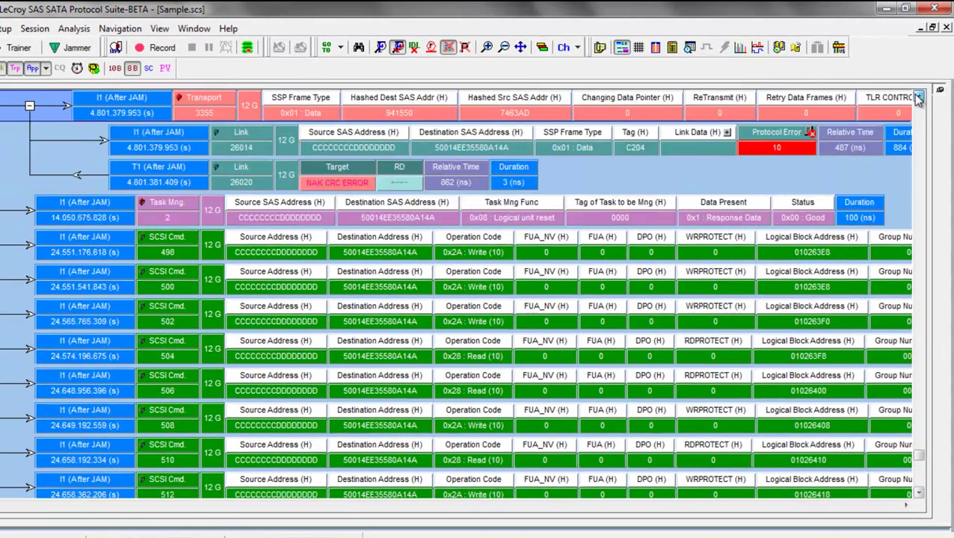
pyautogui.click(919, 97)
pyautogui.click(918, 97)
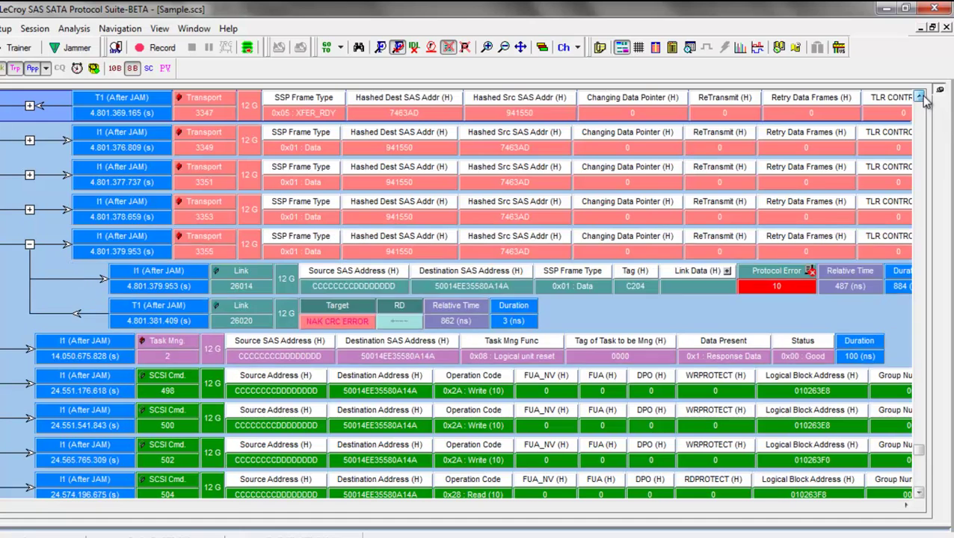
pyautogui.click(919, 97)
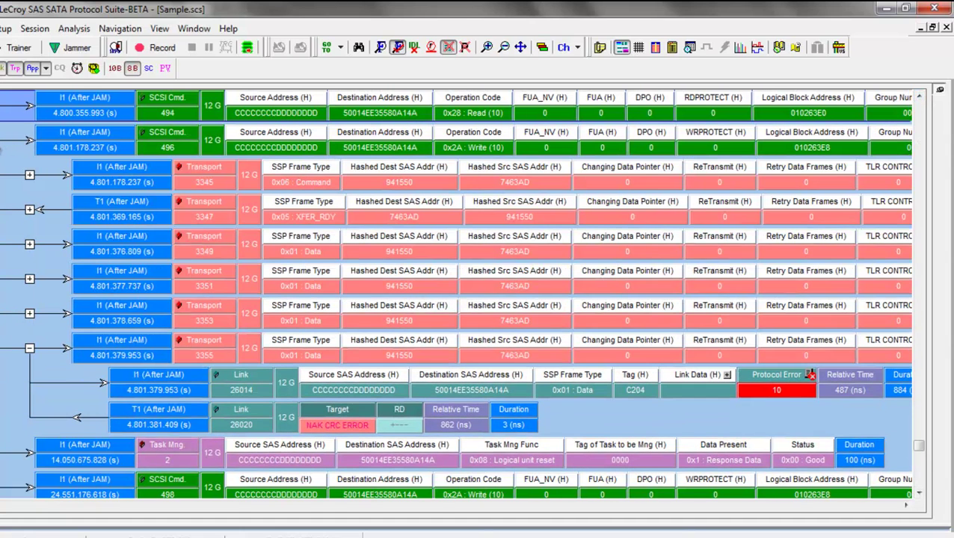
pyautogui.click(3, 144)
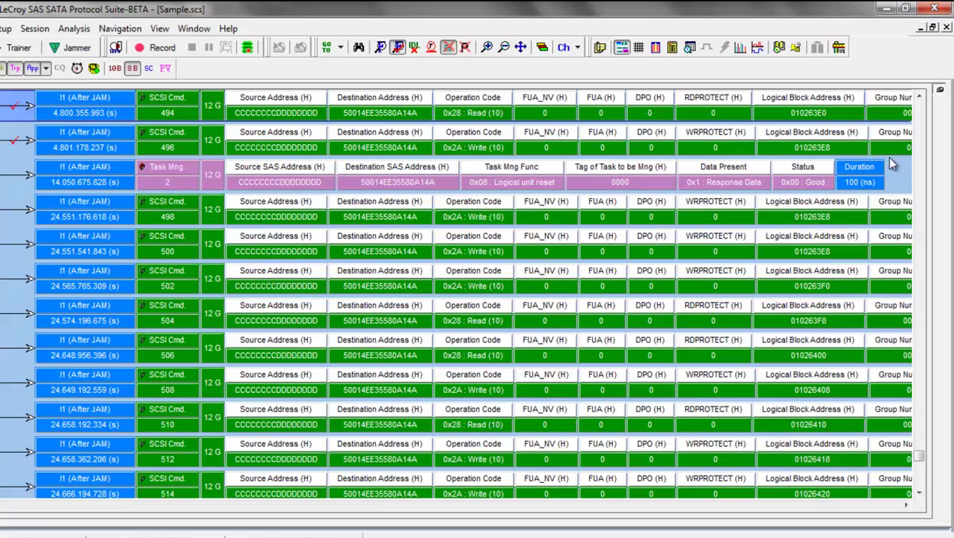